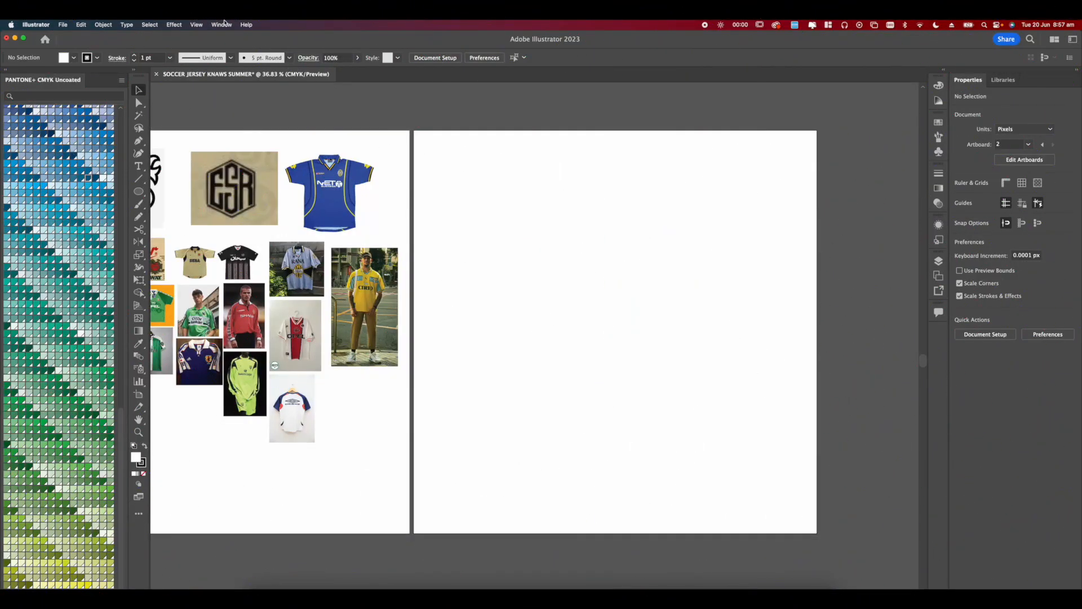
pyautogui.click(222, 24)
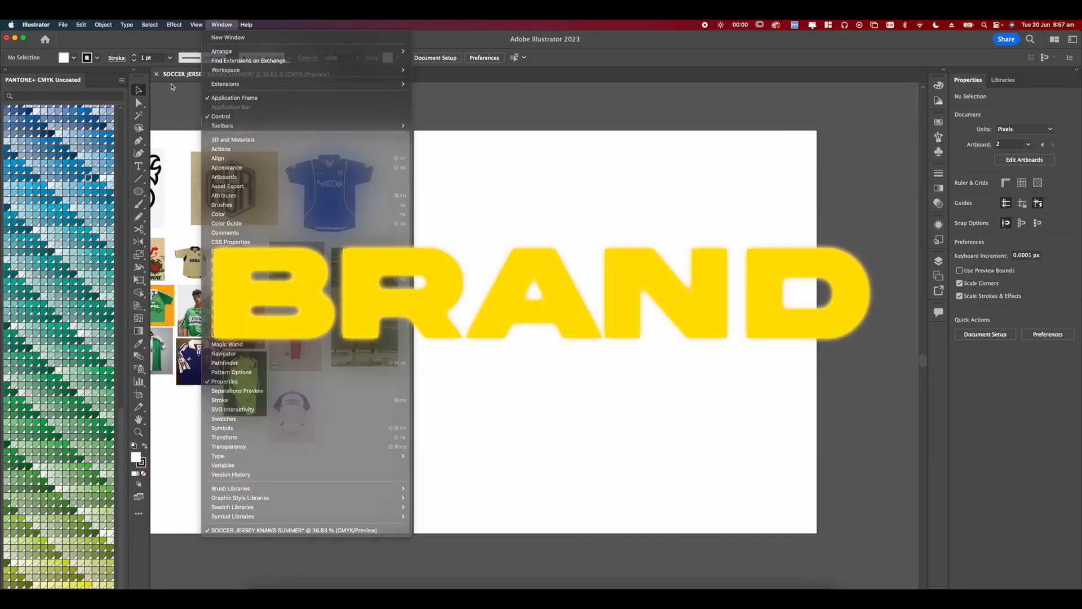
pyautogui.click(171, 89)
pyautogui.click(102, 25)
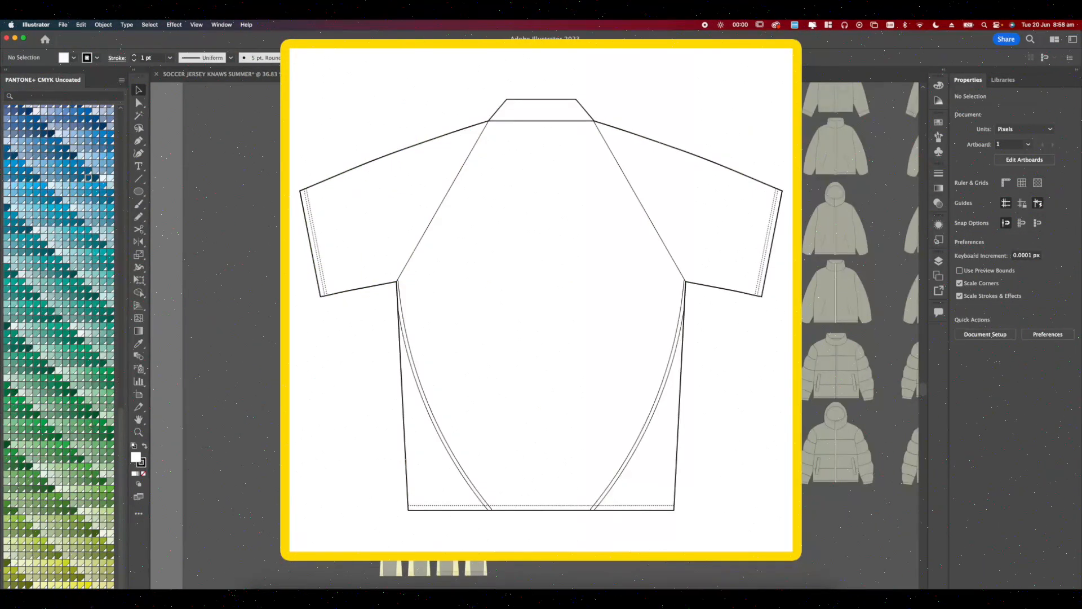
# - Look through the garment templates in the tech pack document for a jersey base, and return to the soccer jersey document
pyautogui.scroll(-4, 612, 253)
pyautogui.moveTo(662, 277); pyautogui.dragTo(605, 327)
pyautogui.moveTo(631, 287); pyautogui.dragTo(593, 322)
pyautogui.scroll(3, 629, 263)
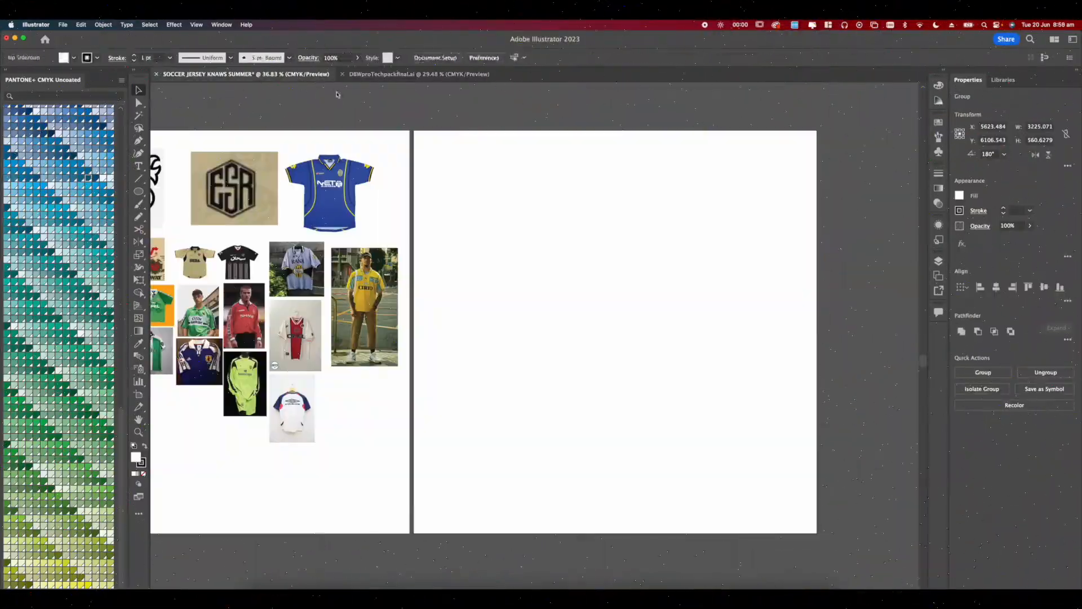
pyautogui.moveTo(391, 389); pyautogui.dragTo(391, 368)
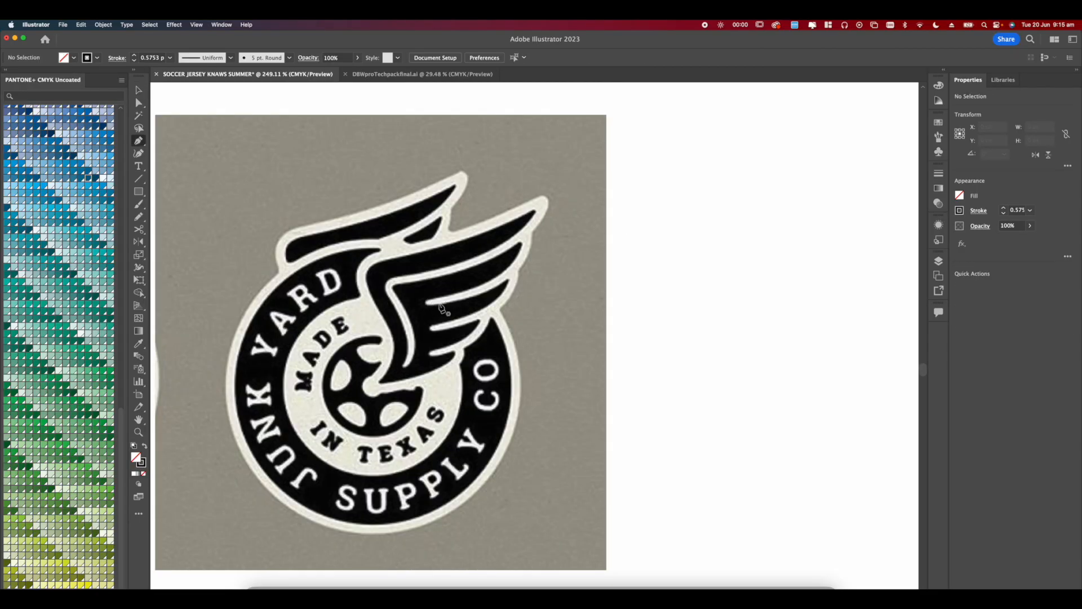
# - Turn off the dashed line on the traced wing feather path beside the winged badge reference so its stroke is solid
pyautogui.scroll(5, 443, 309)
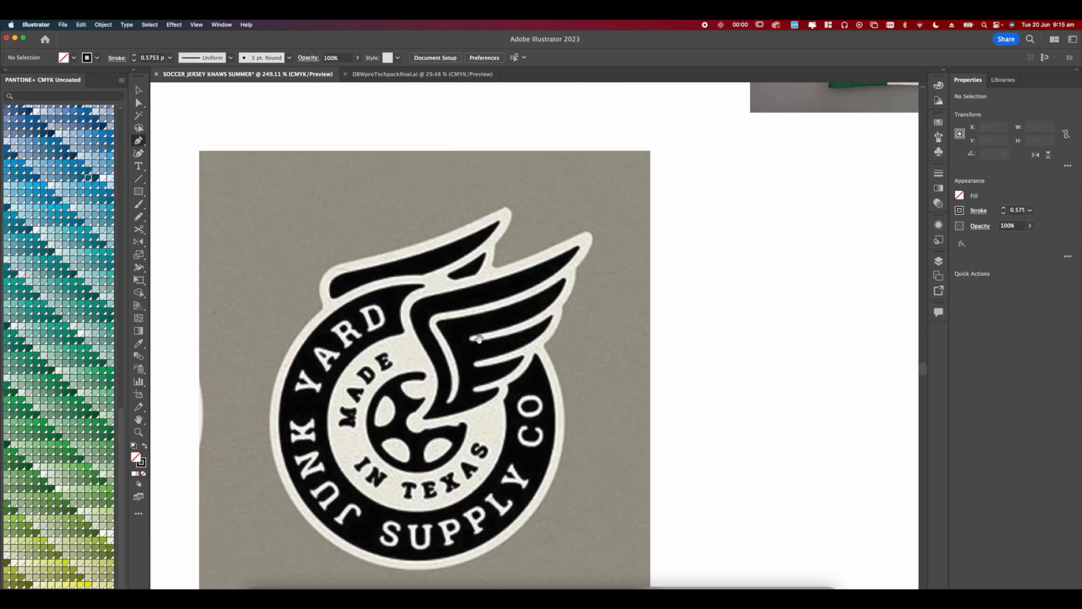
pyautogui.scroll(-3, 403, 473)
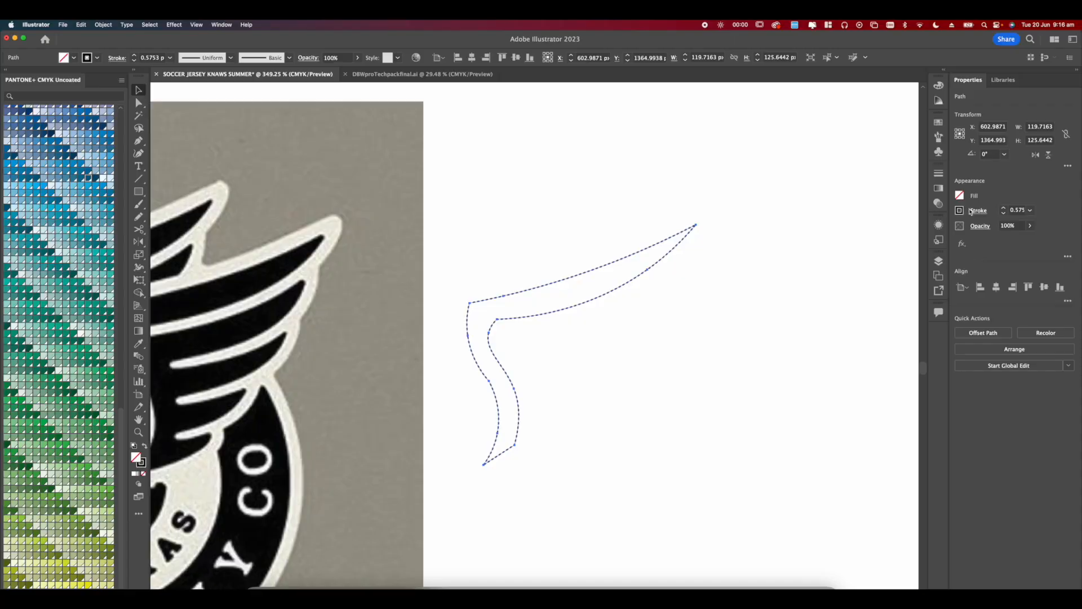
pyautogui.click(979, 211)
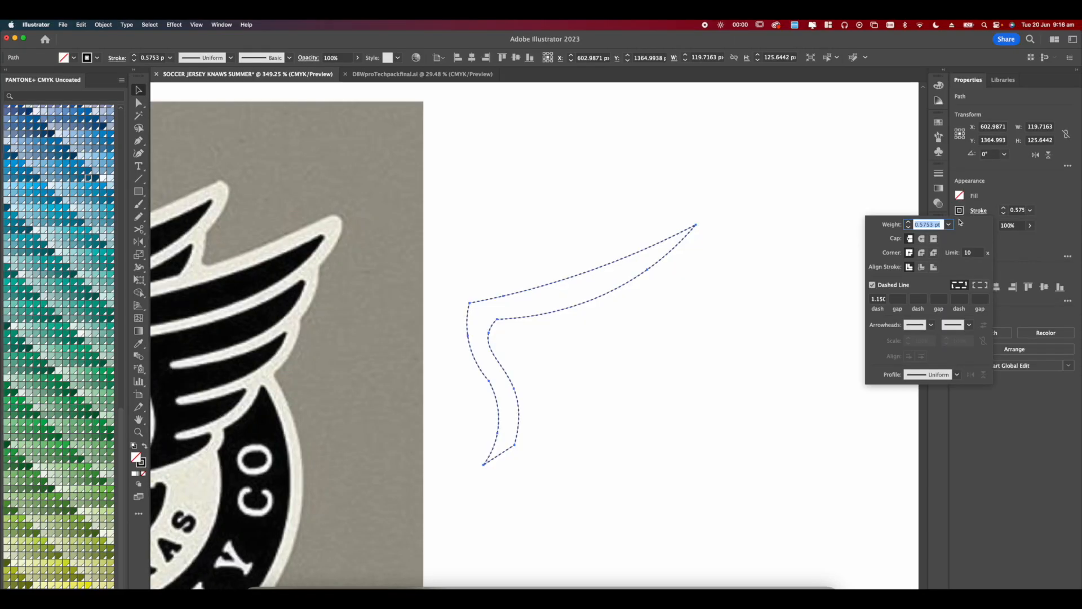
pyautogui.scroll(-5, 622, 265)
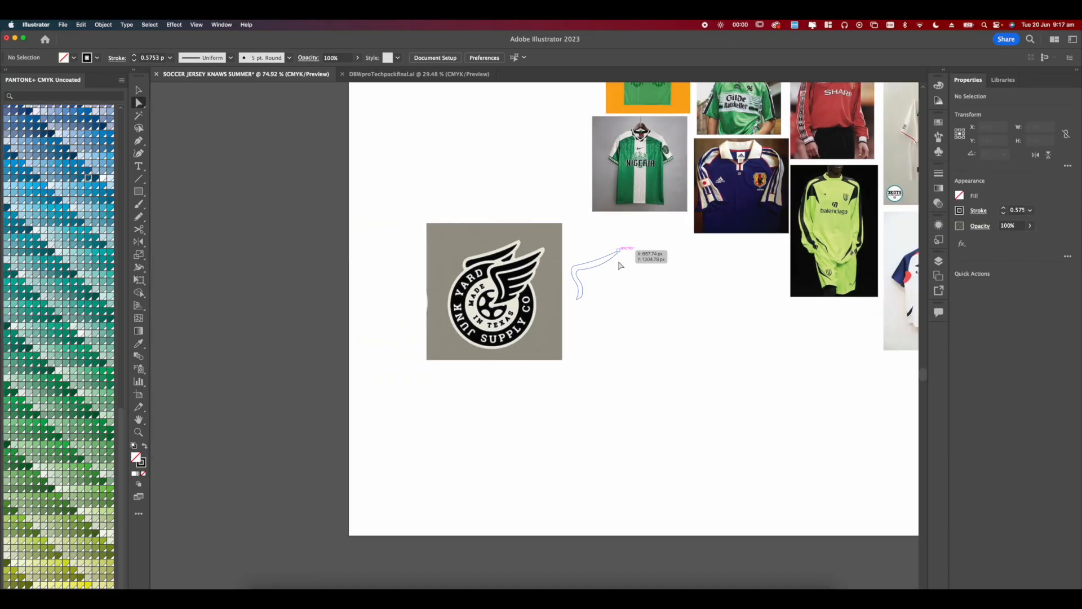
pyautogui.scroll(3, 616, 265)
pyautogui.moveTo(616, 265); pyautogui.dragTo(559, 277)
pyautogui.scroll(5, 599, 266)
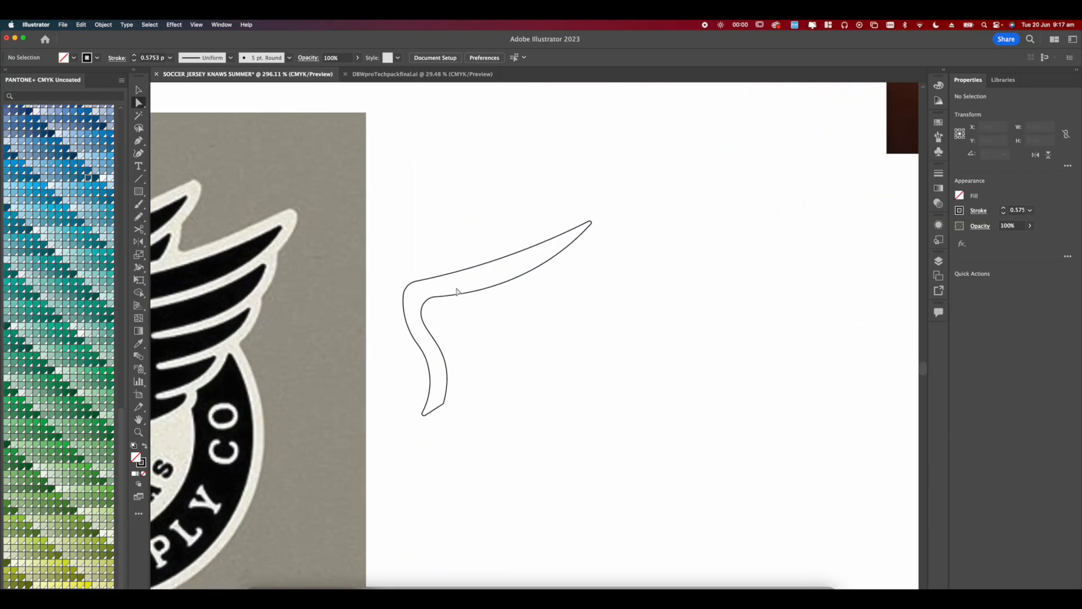
pyautogui.press('v')
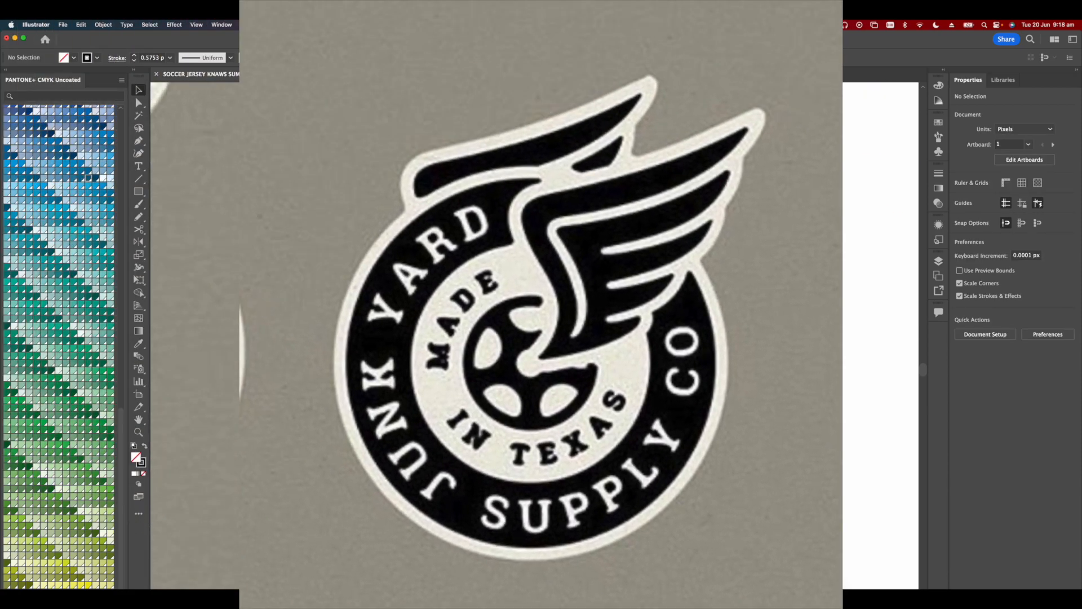
pyautogui.scroll(-3, 482, 366)
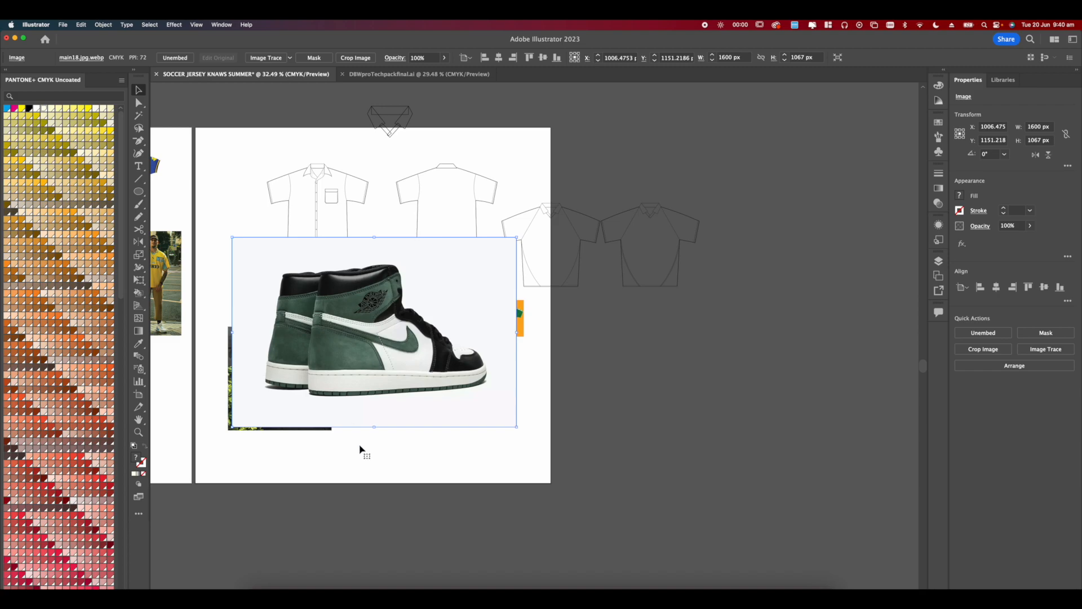
# - Scale the sneaker photo down to about 274 × 182 px and place it above the collared jersey sketch as a colour reference
pyautogui.moveTo(374, 427); pyautogui.dragTo(378, 327)
pyautogui.moveTo(376, 271); pyautogui.dragTo(377, 268)
pyautogui.scroll(5, 377, 268)
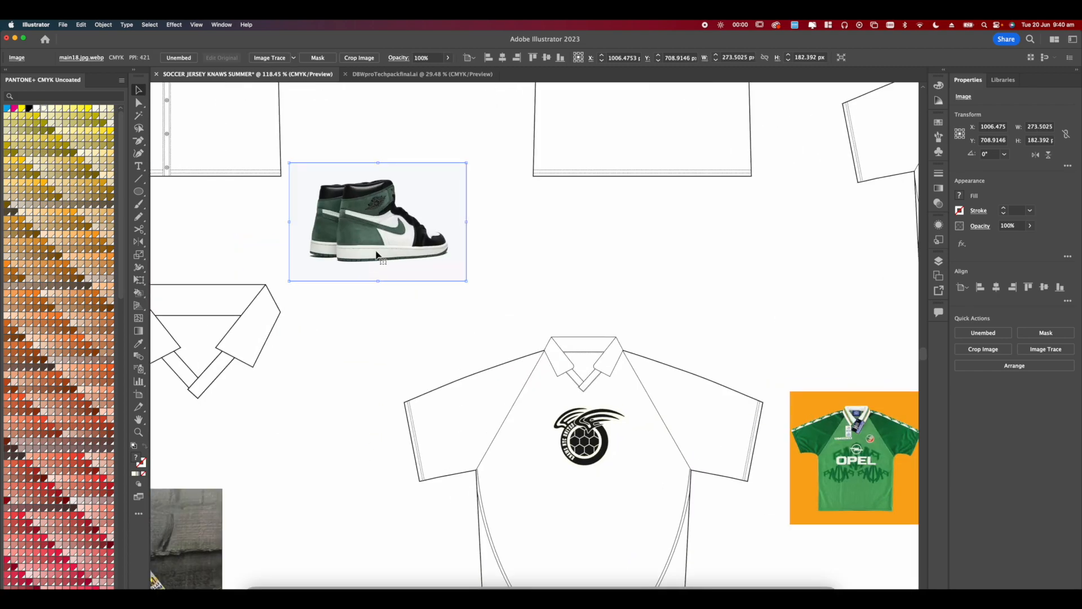
pyautogui.moveTo(479, 322); pyautogui.dragTo(431, 285)
pyautogui.moveTo(468, 354); pyautogui.dragTo(460, 352)
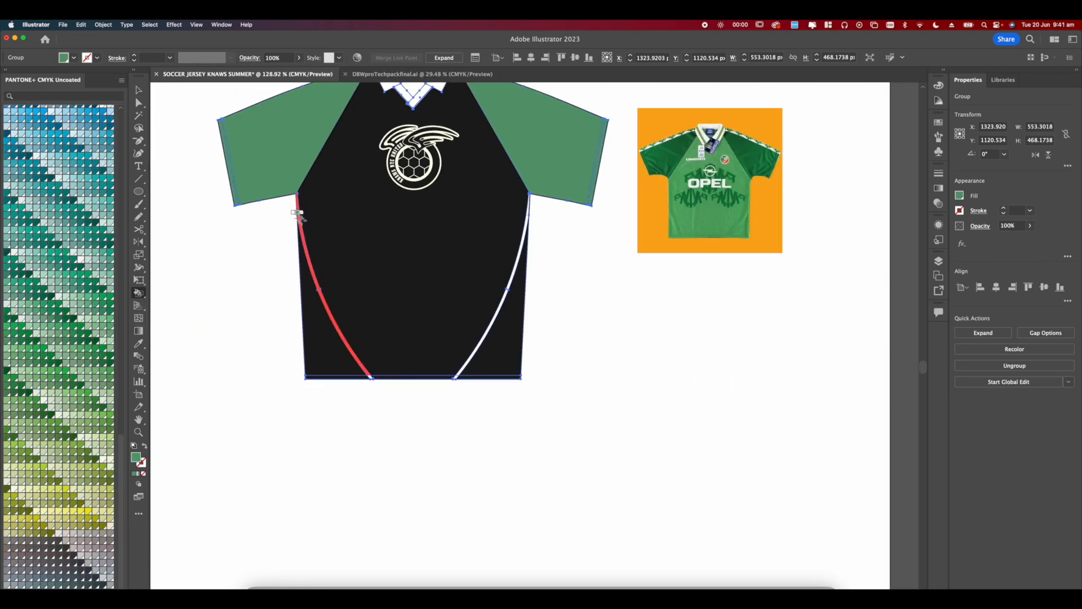
# - Fill the two curved side stripes on the black jersey body with the sleeves' green
pyautogui.click(586, 253)
pyautogui.scroll(-10, 583, 259)
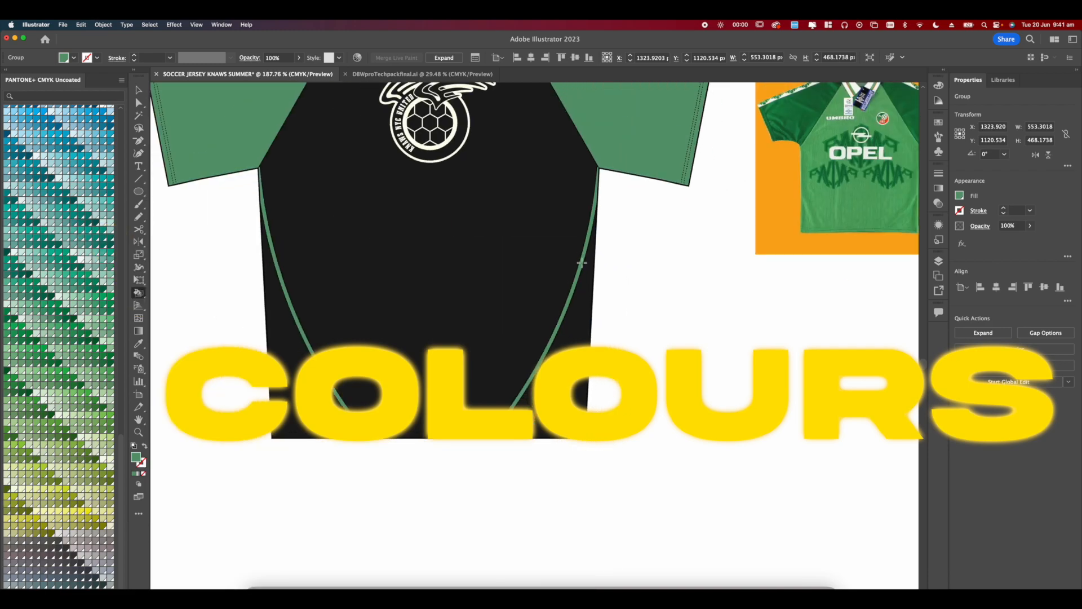
pyautogui.moveTo(553, 249); pyautogui.dragTo(552, 322)
pyautogui.scroll(4, 515, 279)
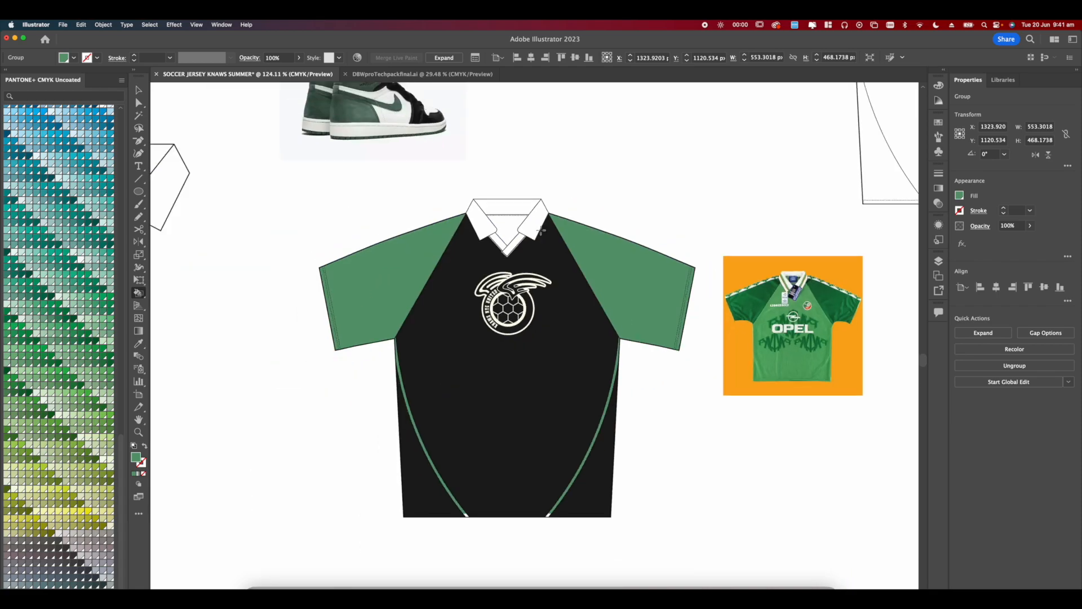
pyautogui.scroll(-8, 541, 230)
pyautogui.moveTo(454, 239); pyautogui.dragTo(594, 252)
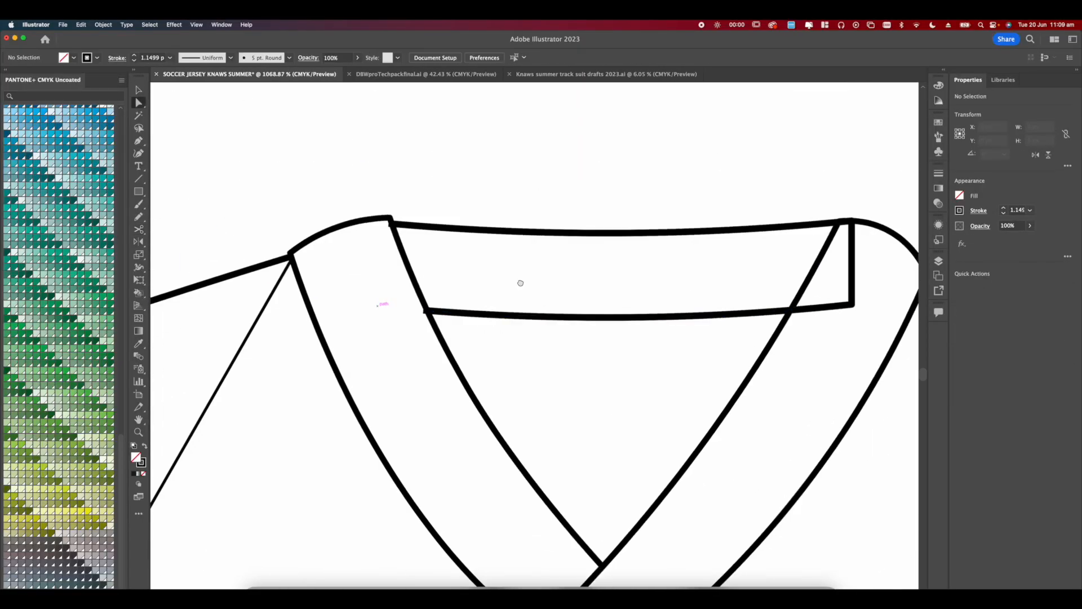
pyautogui.moveTo(466, 305); pyautogui.dragTo(472, 312)
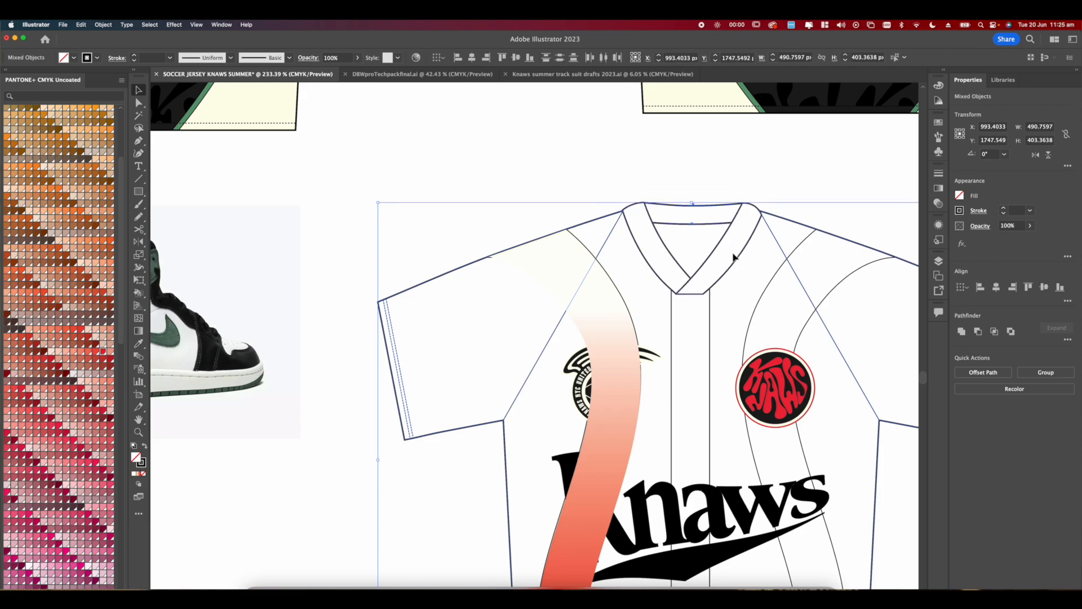
pyautogui.scroll(-5, 534, 280)
pyautogui.scroll(2, 577, 287)
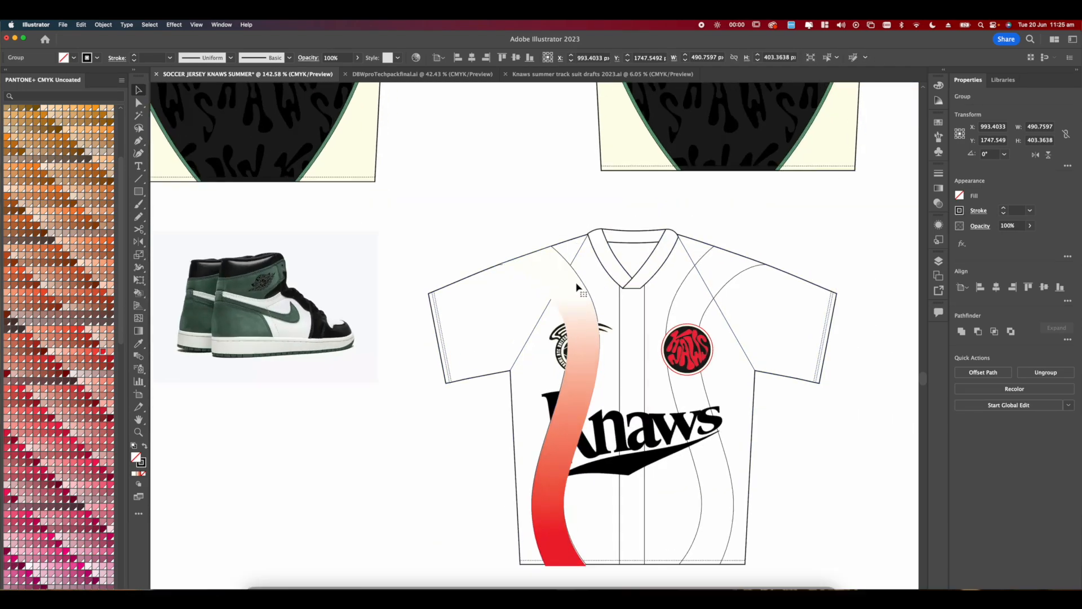
pyautogui.scroll(-2, 669, 301)
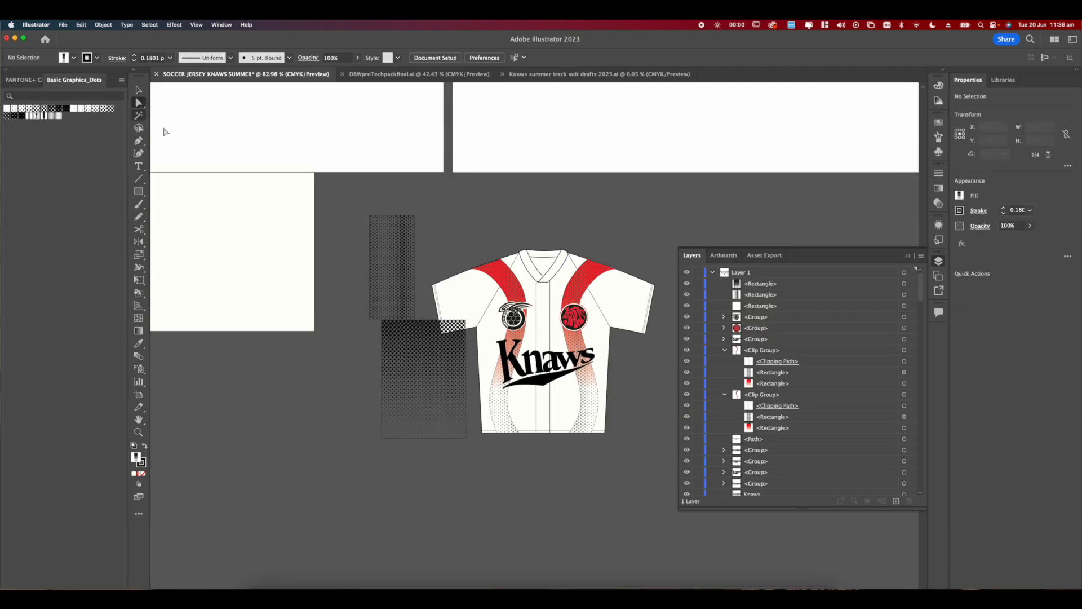
pyautogui.scroll(4, 507, 316)
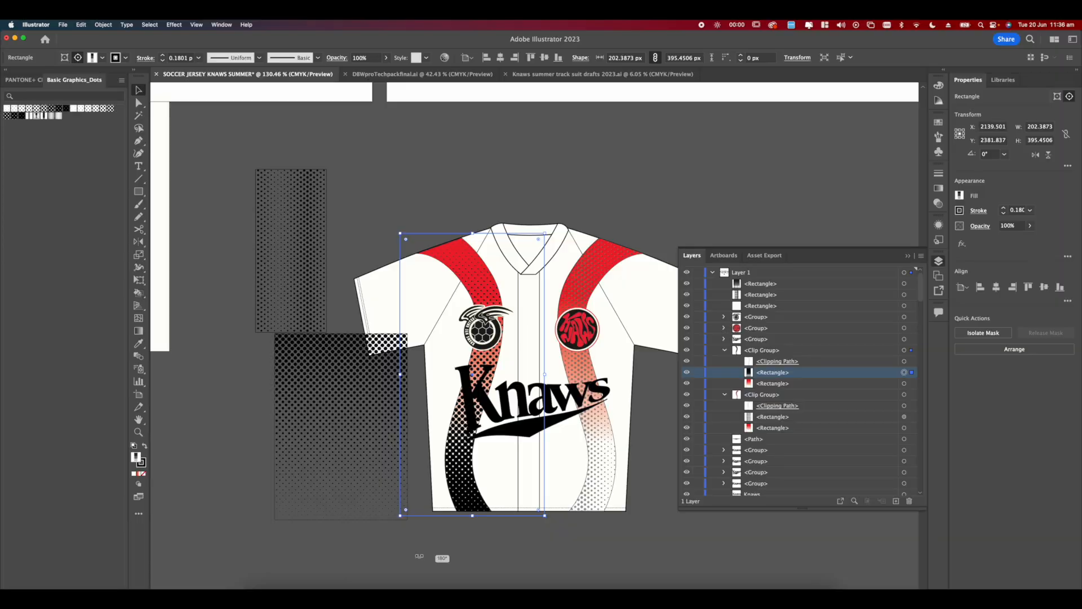
pyautogui.moveTo(631, 467); pyautogui.dragTo(596, 459)
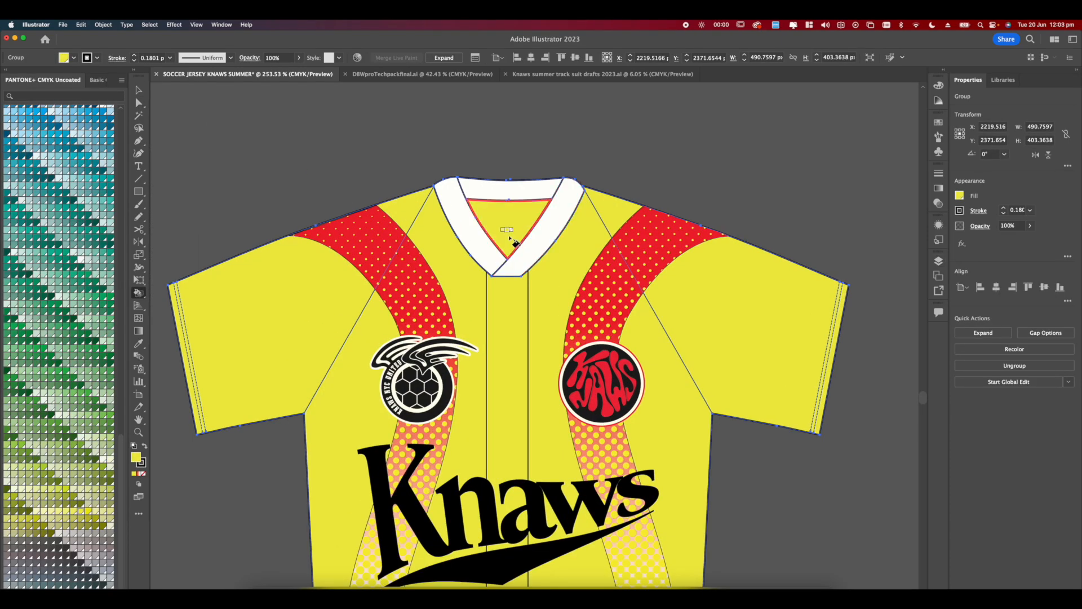
# - Fill the white V-neck collar bands of the yellow jersey with the stripes' red
pyautogui.scroll(-3, 512, 239)
pyautogui.scroll(5, 514, 239)
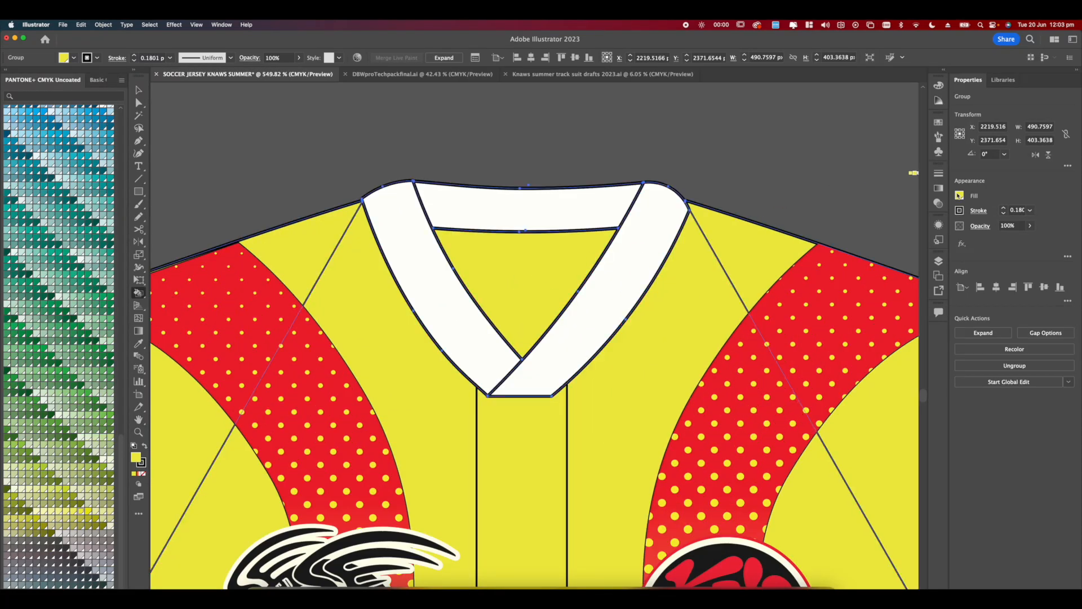
pyautogui.click(933, 257)
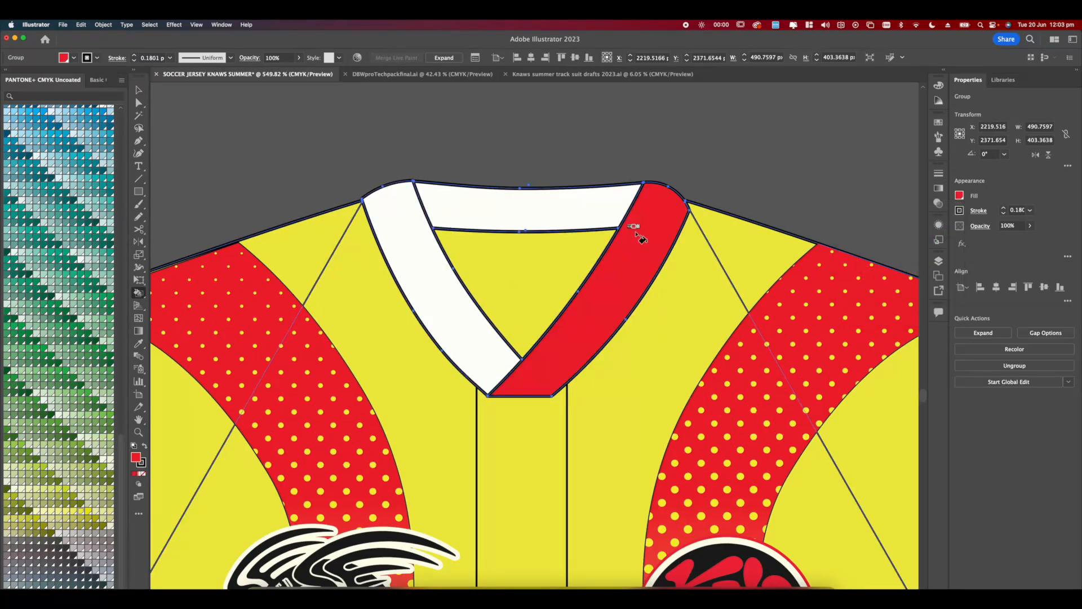
pyautogui.click(442, 295)
pyautogui.scroll(-5, 441, 295)
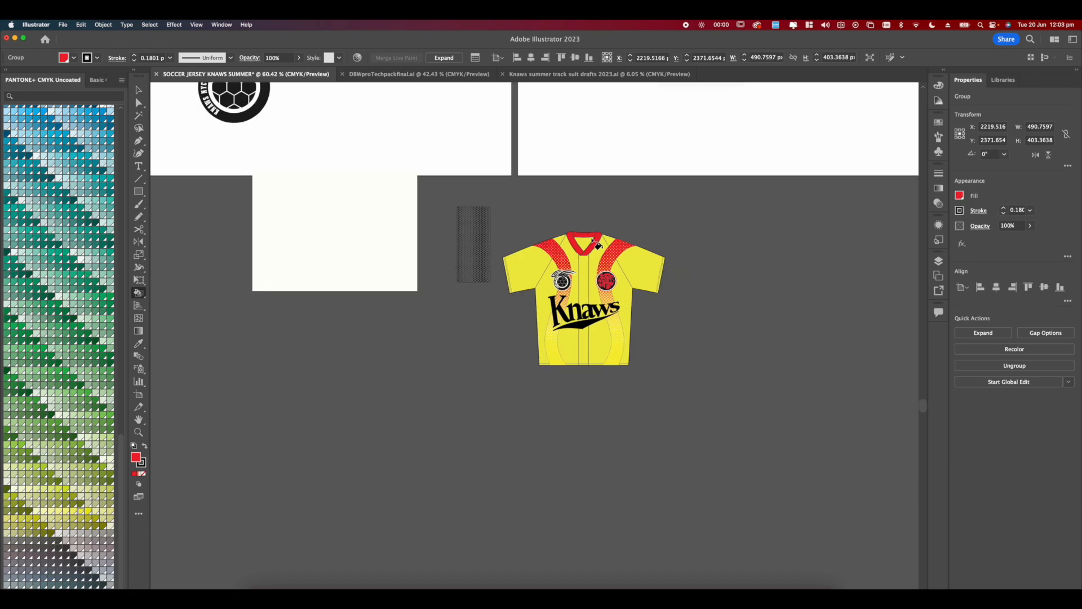
pyautogui.scroll(5, 586, 239)
pyautogui.scroll(-10, 587, 239)
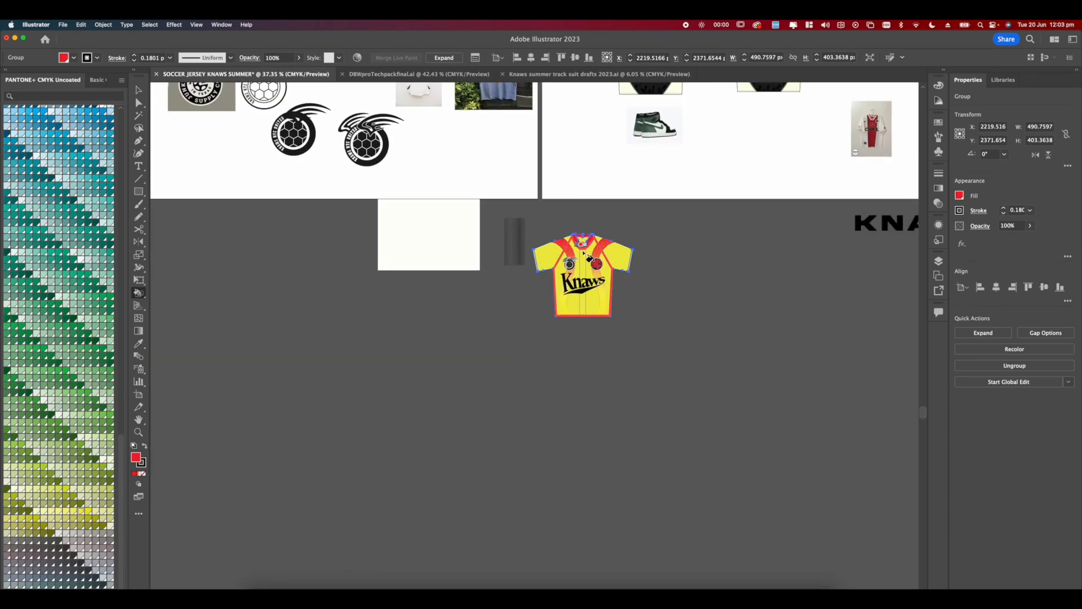
pyautogui.scroll(8, 587, 252)
pyautogui.click(138, 90)
pyautogui.scroll(-10, 666, 361)
pyautogui.scroll(8, 667, 399)
pyautogui.click(625, 349)
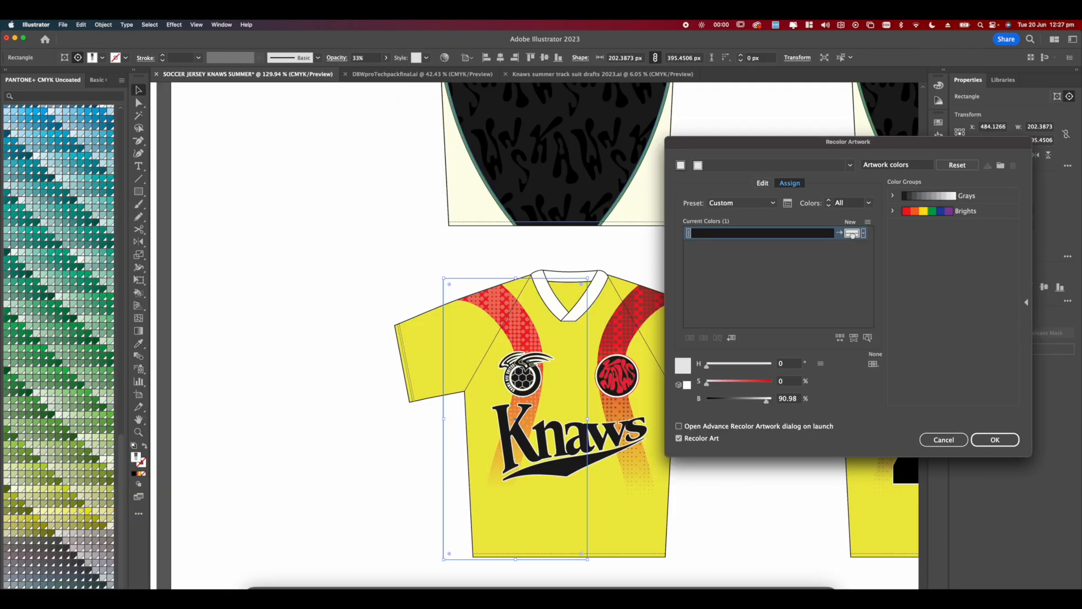
# - Recolor the black halftone pattern on the front jersey's selected stripe to yellow with H 55.22, S 87.77 and B 89.8
pyautogui.doubleClick(852, 233)
pyautogui.click(808, 341)
pyautogui.press('Return')
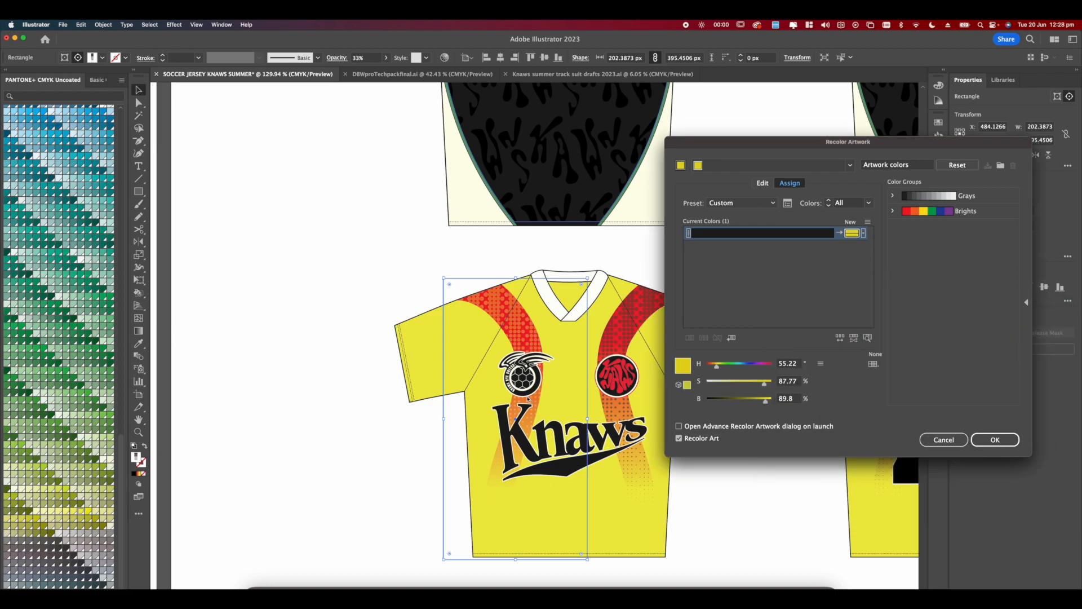
pyautogui.press('Return')
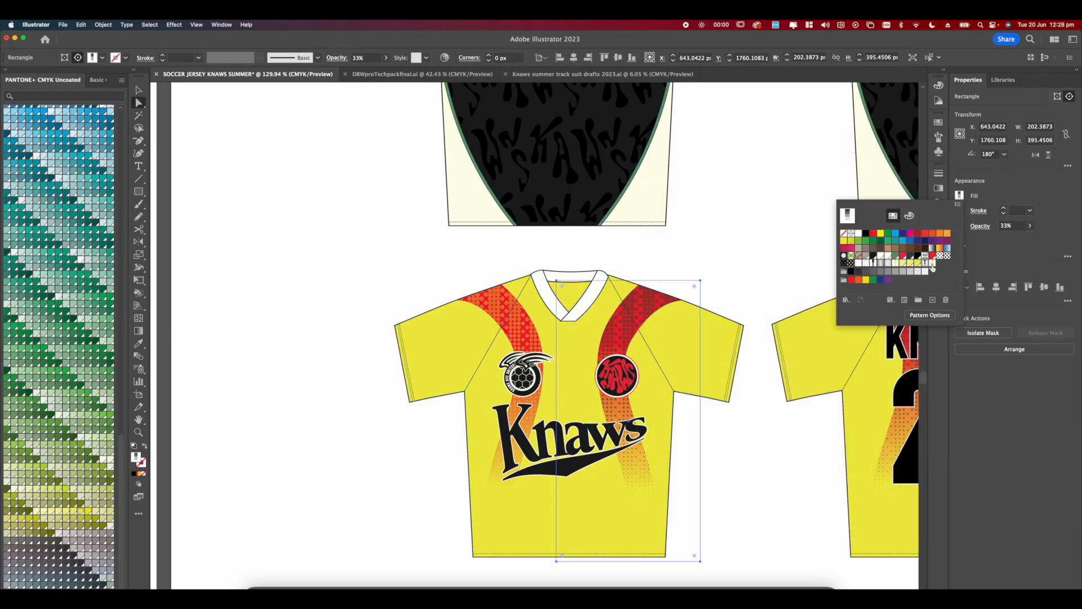
# - Apply the yellow halftone pattern to the front jersey's other stripe and to both stripes on the back view
pyautogui.scroll(-4, 463, 280)
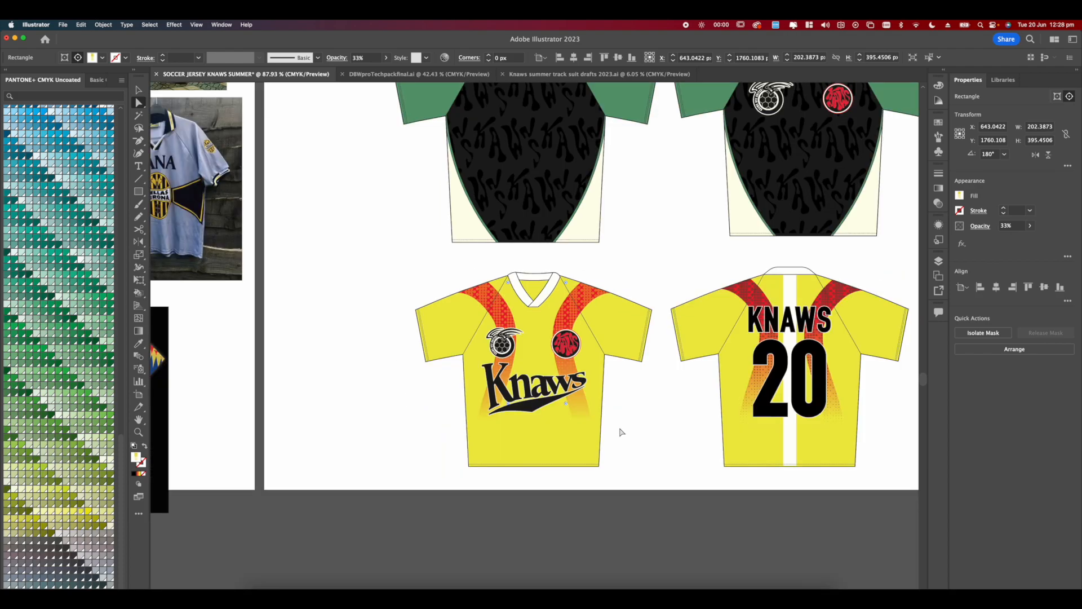
pyautogui.click(620, 430)
pyautogui.scroll(-5, 621, 430)
pyautogui.scroll(10, 538, 330)
pyautogui.click(738, 192)
pyautogui.click(886, 188)
pyautogui.hscroll(1, 882, 192)
pyautogui.press('Delete')
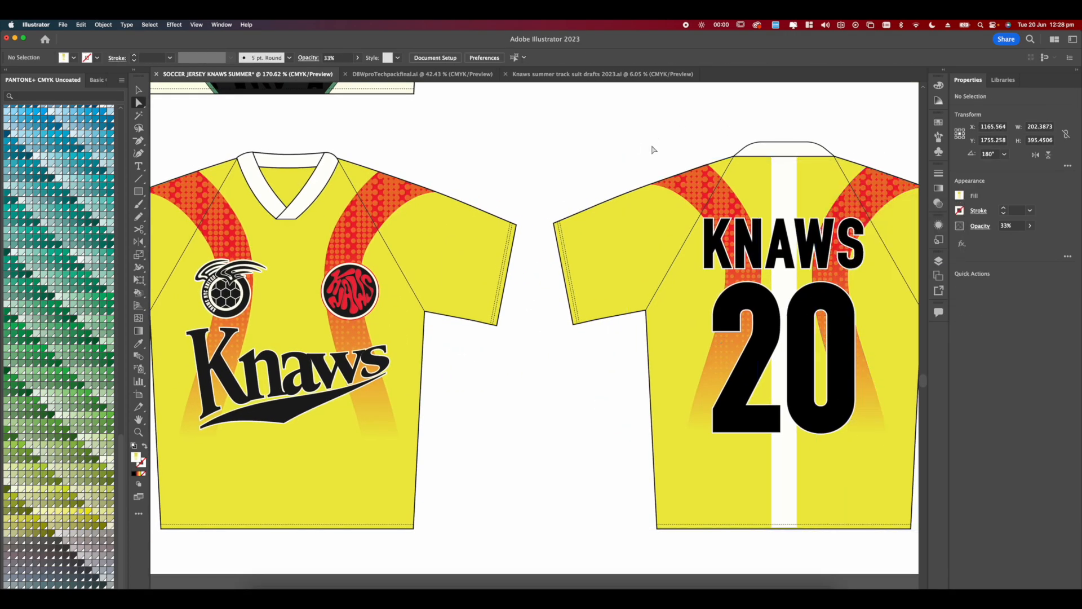
pyautogui.press('v')
pyautogui.scroll(-5, 602, 224)
pyautogui.moveTo(428, 231); pyautogui.dragTo(520, 243)
pyautogui.scroll(-5, 573, 244)
pyautogui.scroll(5, 520, 243)
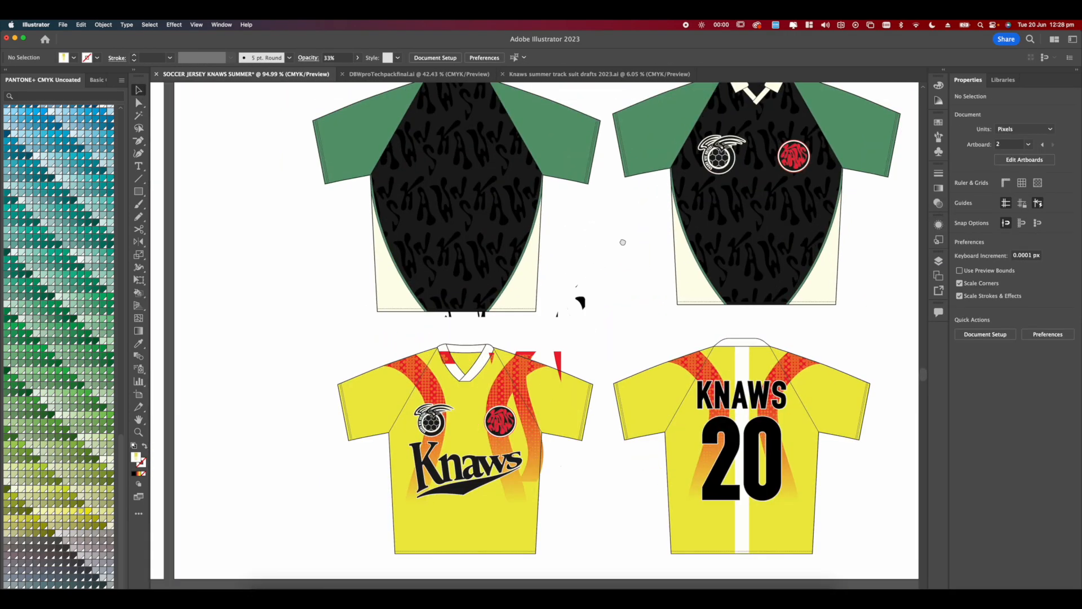
pyautogui.scroll(-3, 616, 253)
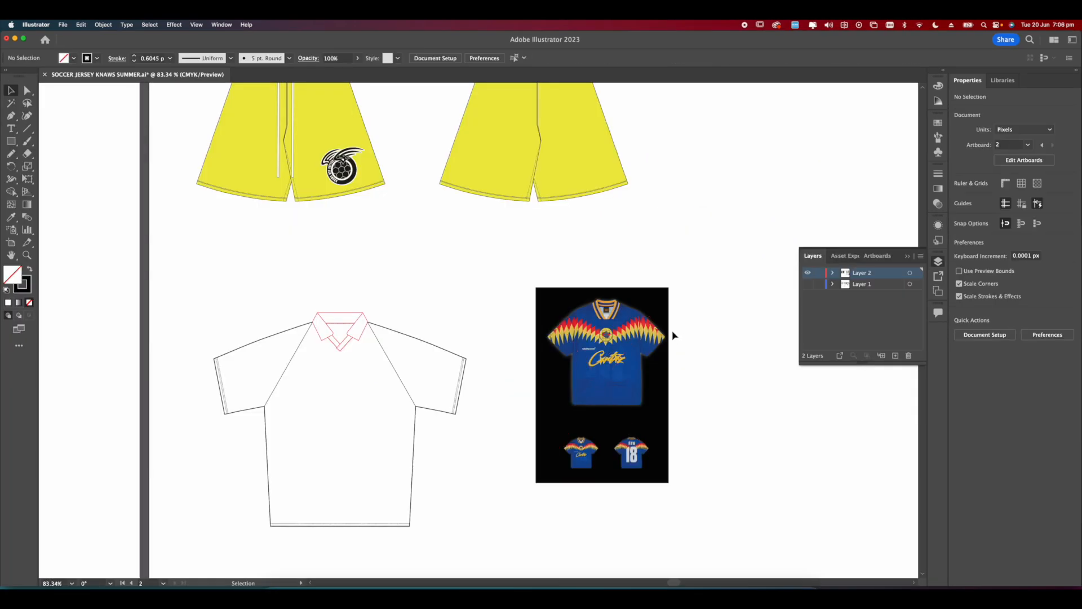
pyautogui.scroll(5, 660, 336)
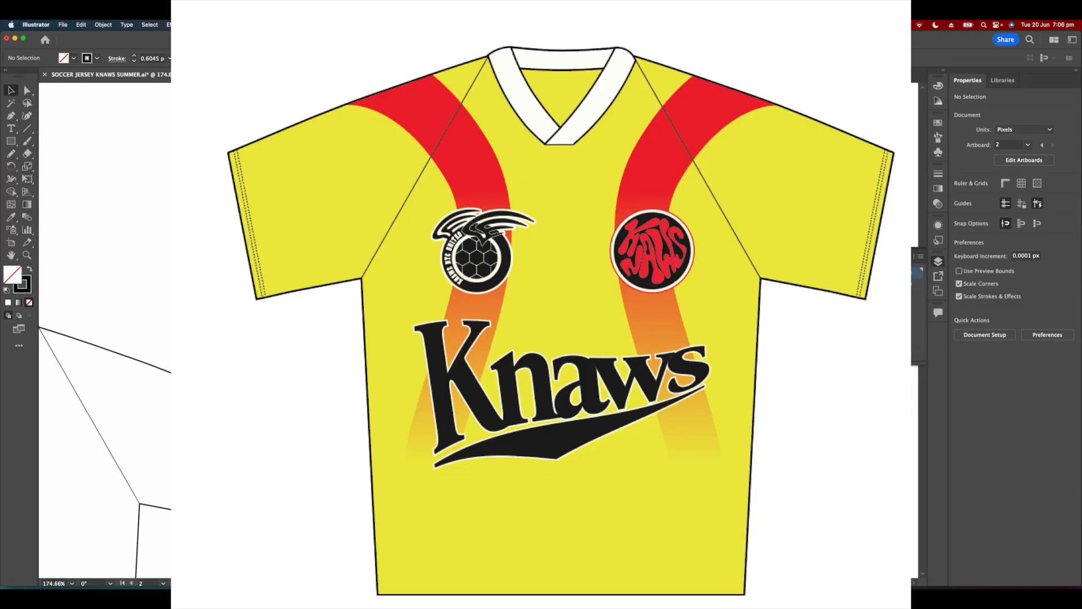
pyautogui.scroll(2, 483, 357)
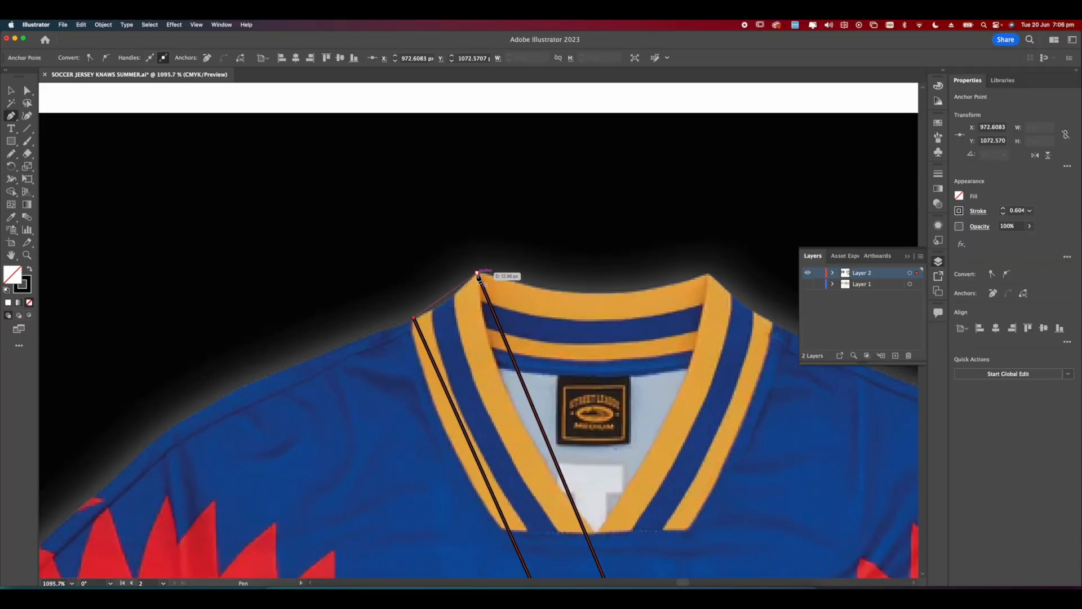
# - Close the collar band path traced over the blue reference jersey and bend its two long edges with the Curvature tool
pyautogui.click(477, 275)
pyautogui.scroll(-5, 477, 251)
pyautogui.hotkey('shift', '`')
pyautogui.moveTo(434, 321); pyautogui.dragTo(422, 321)
pyautogui.moveTo(498, 290); pyautogui.dragTo(484, 290)
pyautogui.scroll(2, 483, 290)
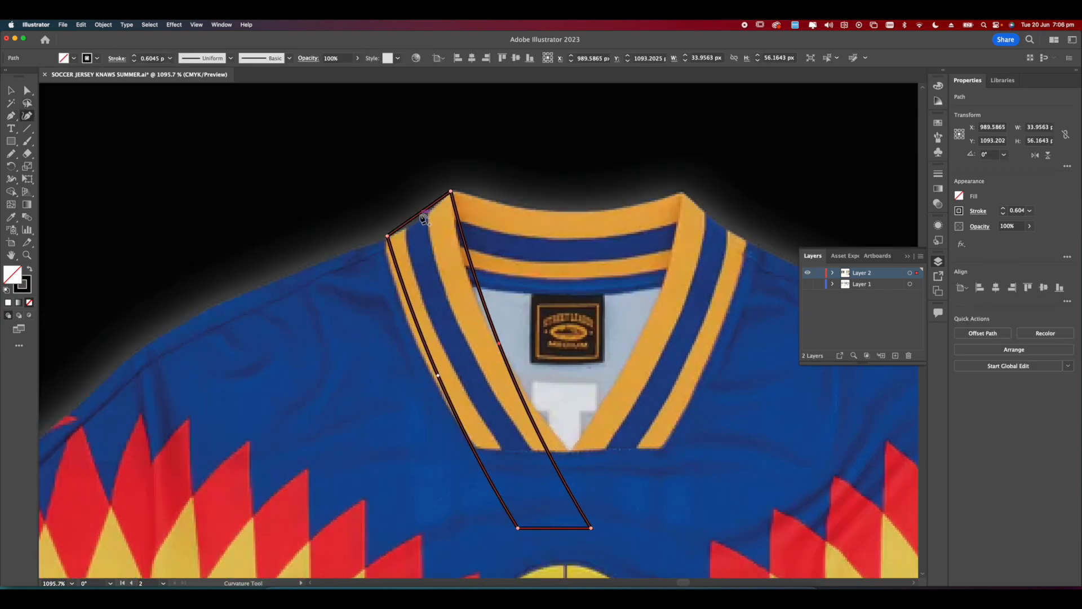